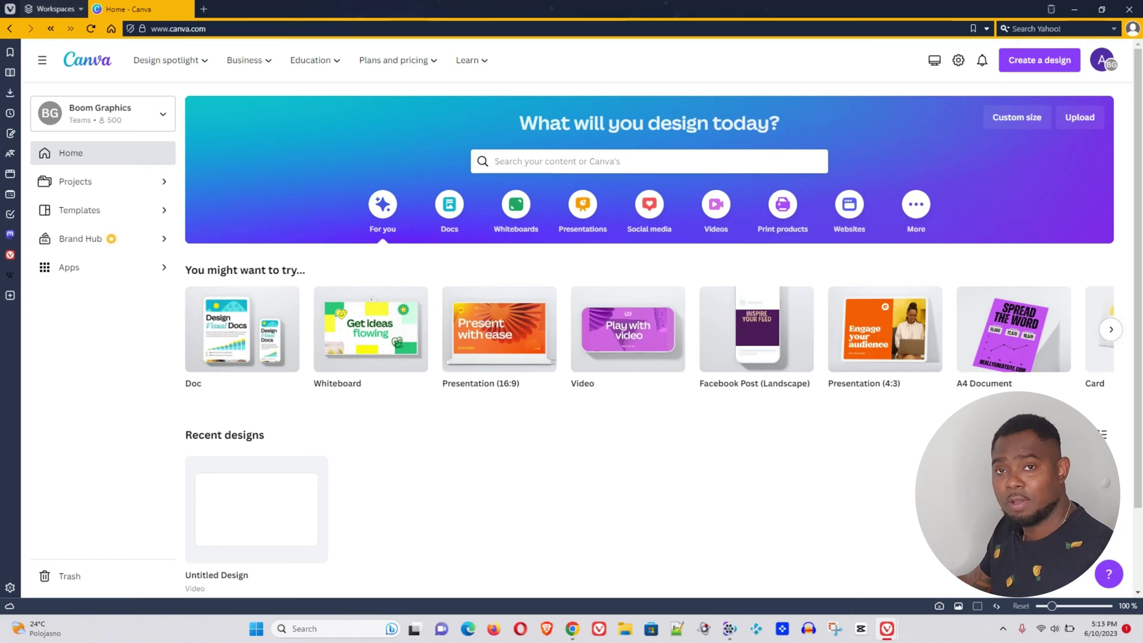
Step: Search 'video' and create a blank 1920×1080 video design
left_click(538, 161)
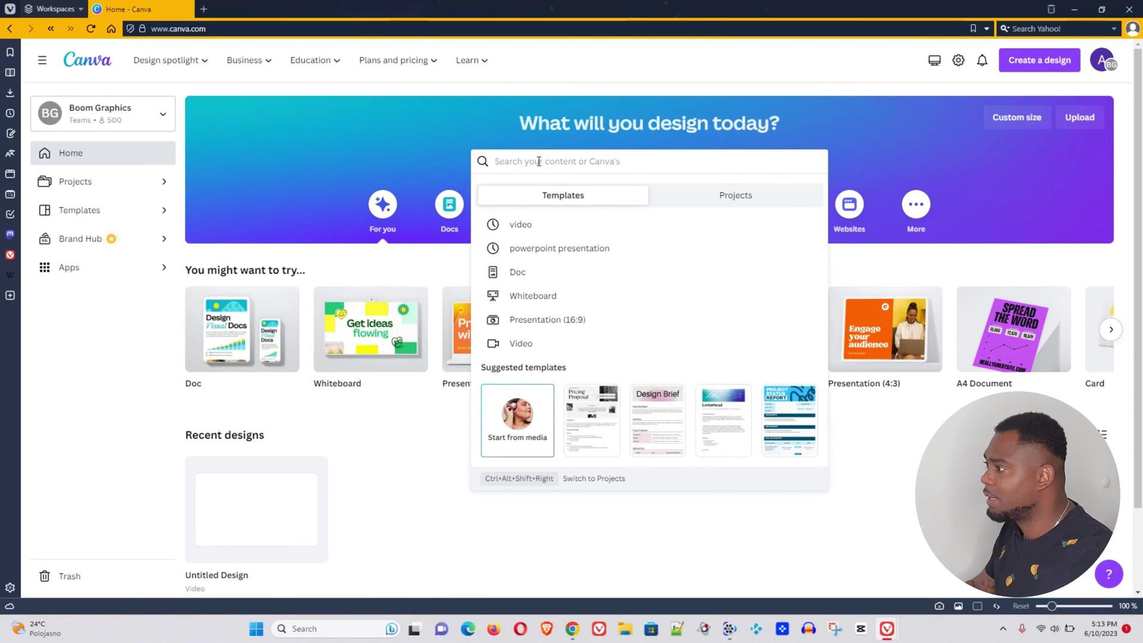
type("video")
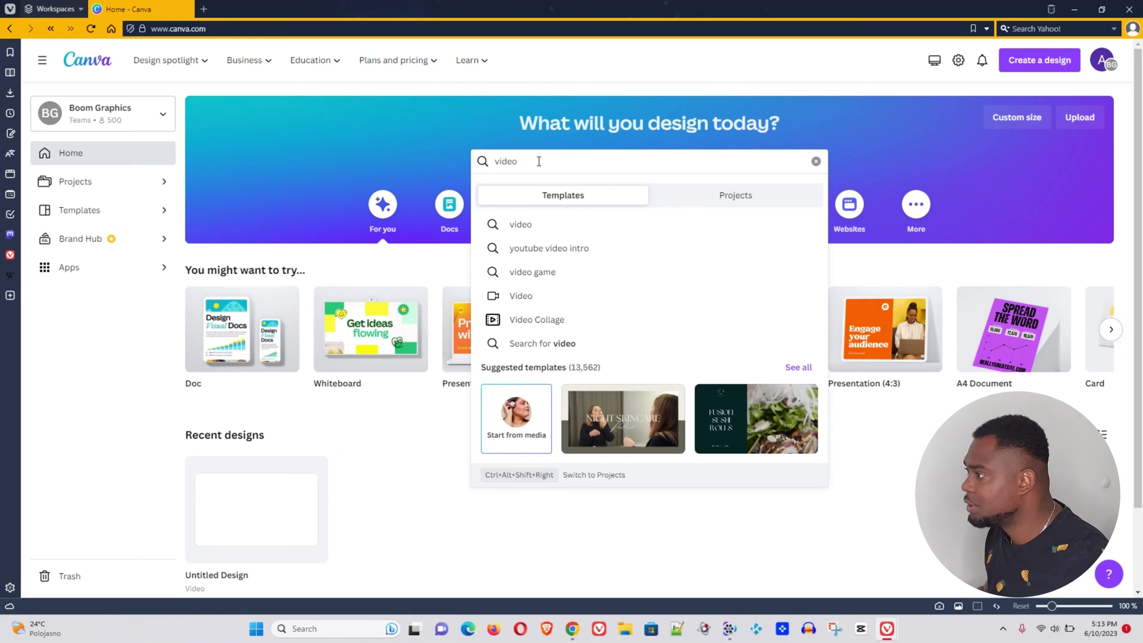
left_click(524, 300)
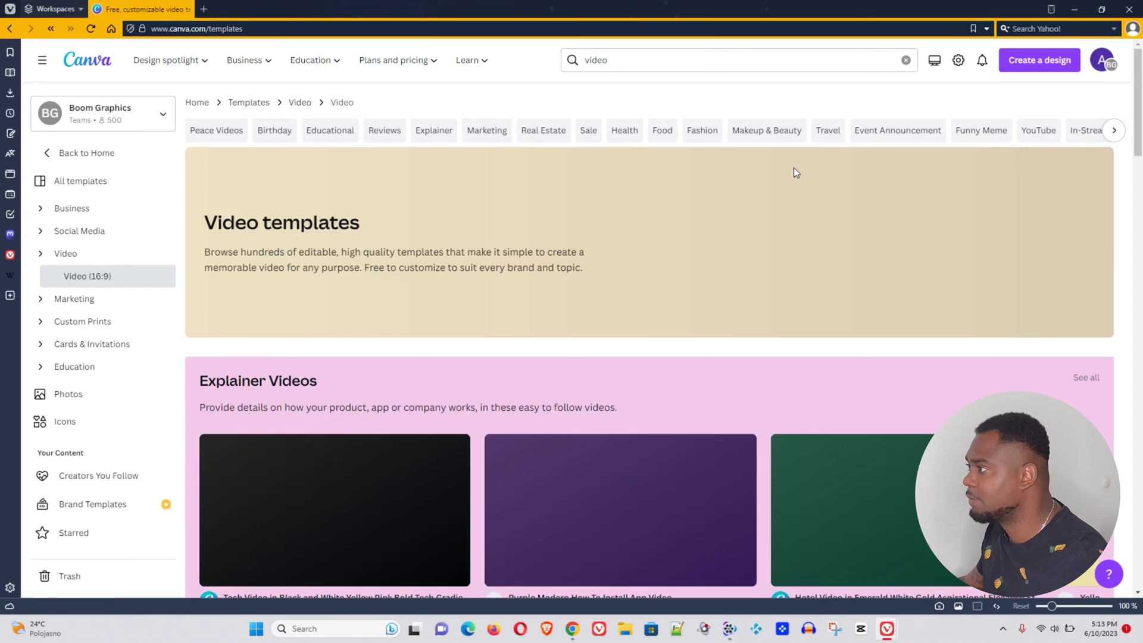
scroll(644, 132, "down", 10)
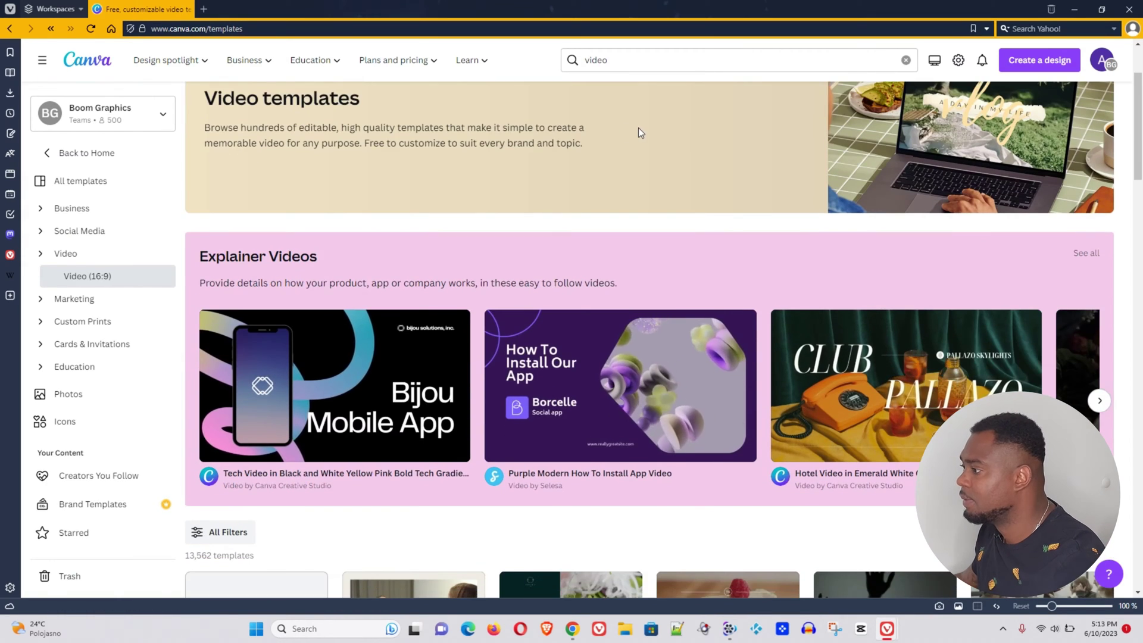
scroll(300, 321, "up", 4)
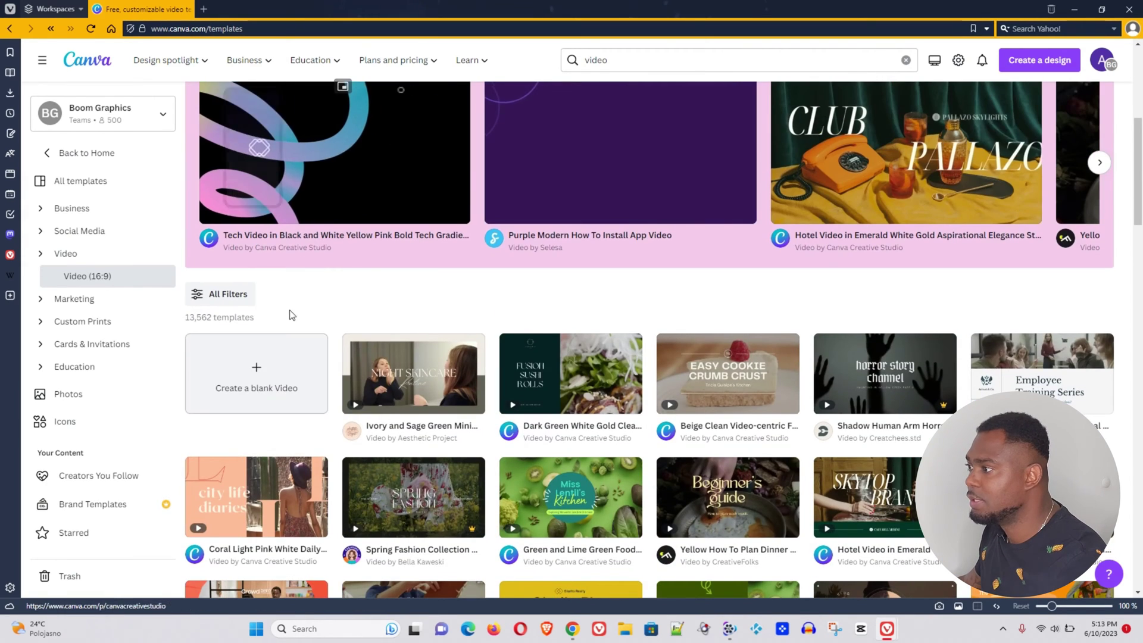
left_click(256, 371)
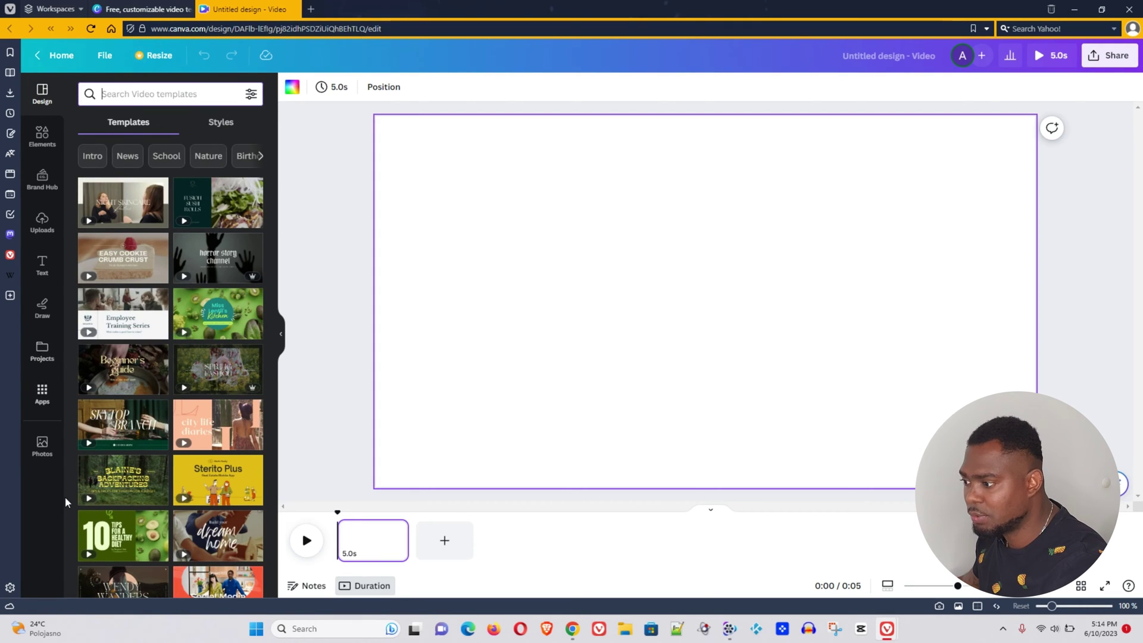
Step: Drag the recently used snowy forest photo onto the page as its background
left_click(42, 445)
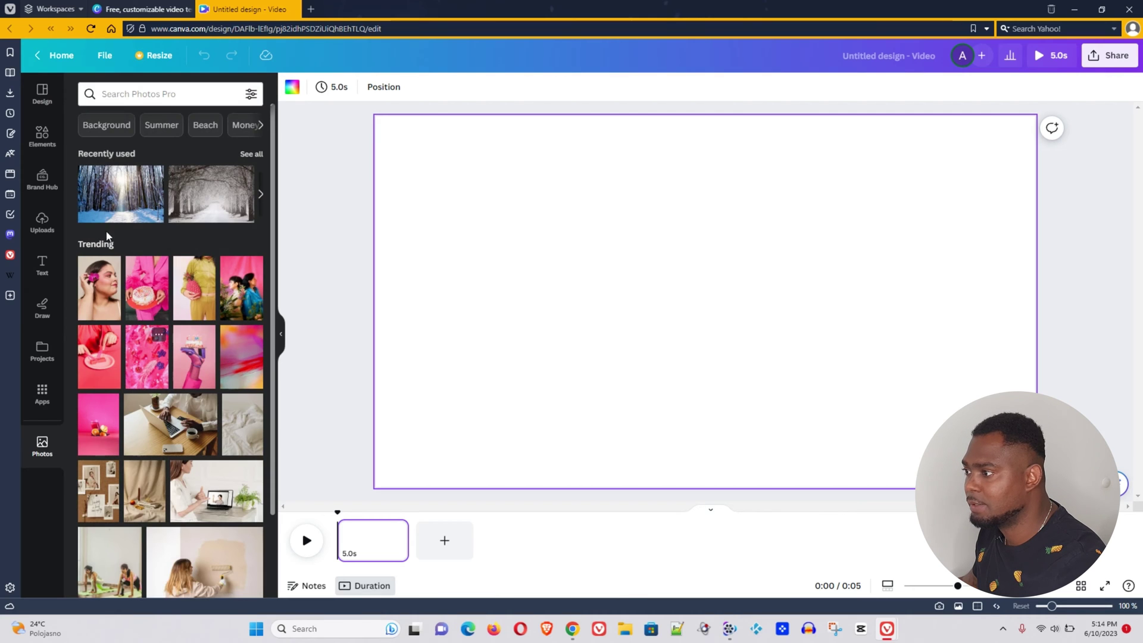
left_click_drag(113, 198, 413, 274)
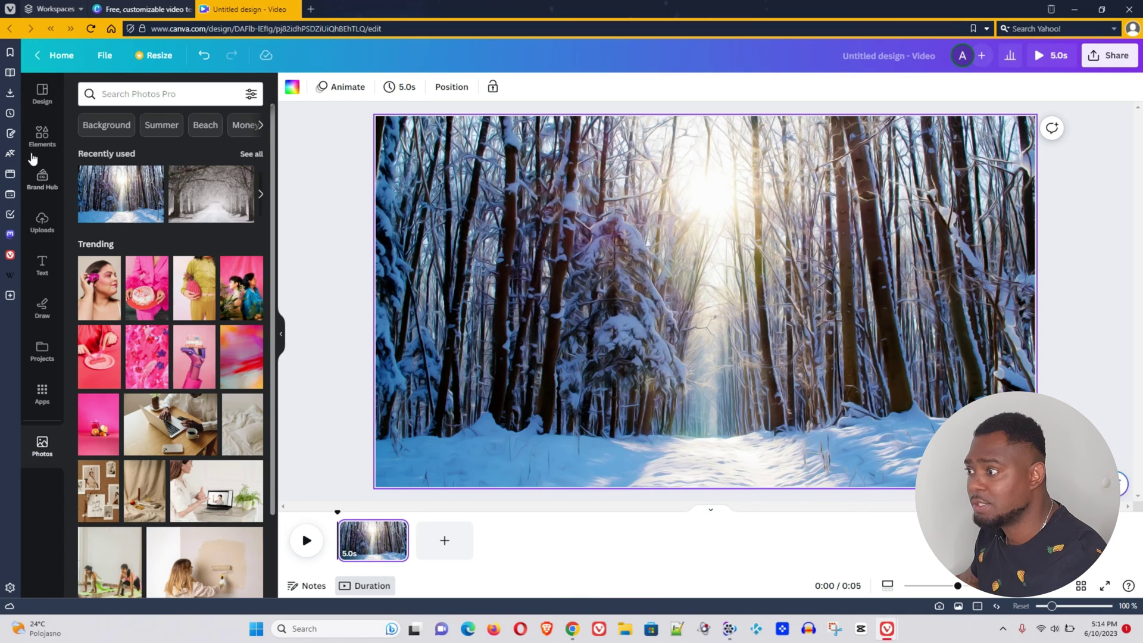
Step: Search Elements for 'snow' and filter the results to videos
left_click(46, 146)
left_click(133, 92)
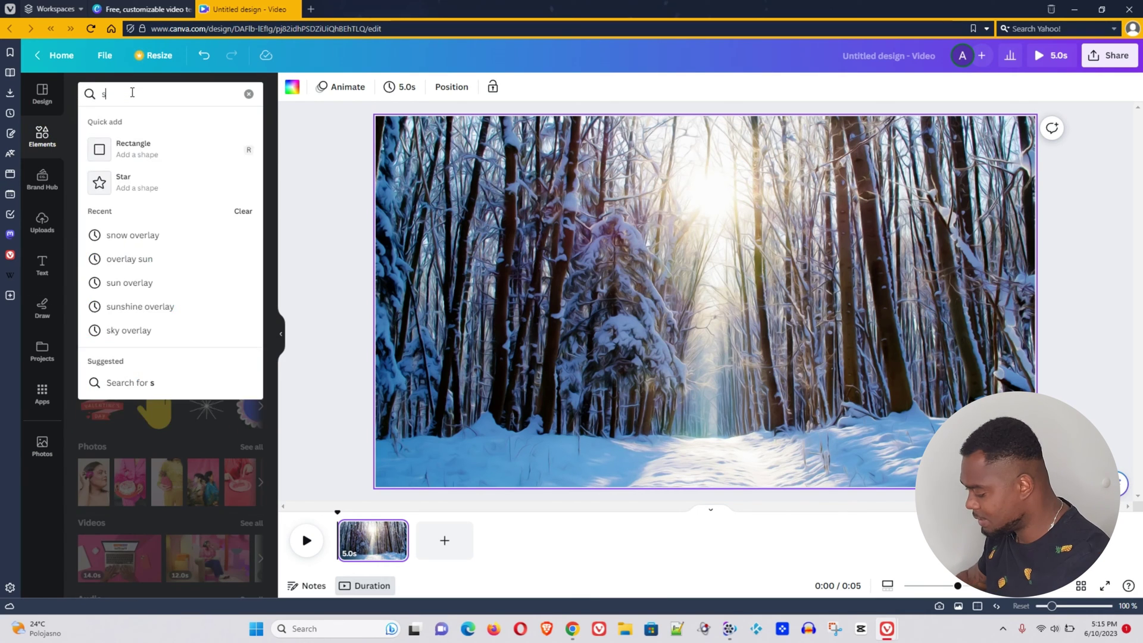
type("snow")
key("Return")
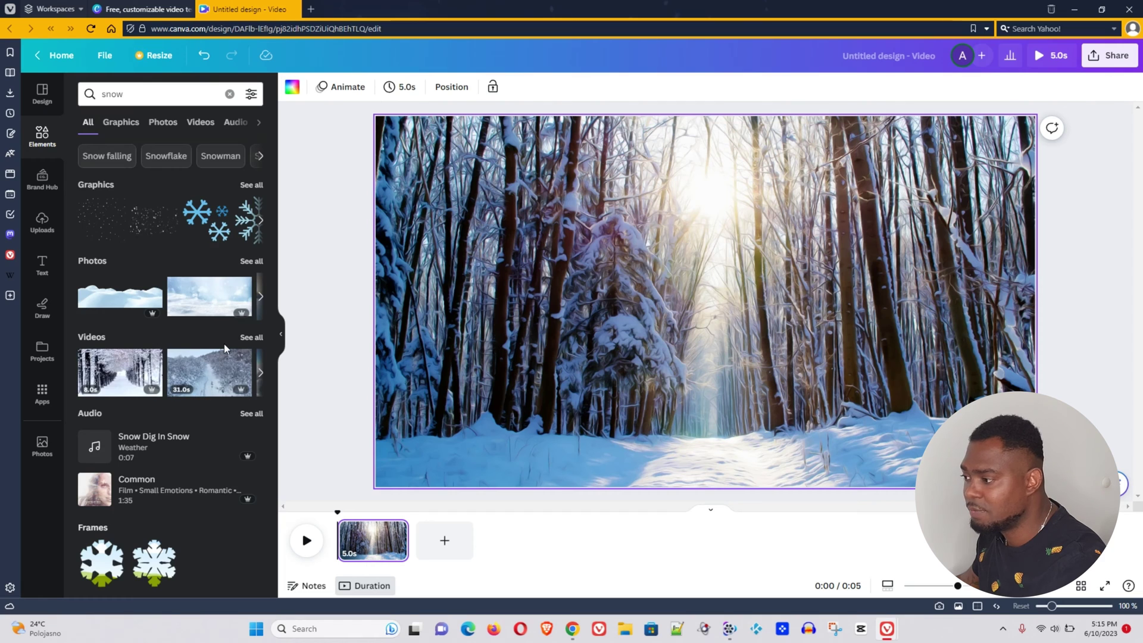
left_click(252, 338)
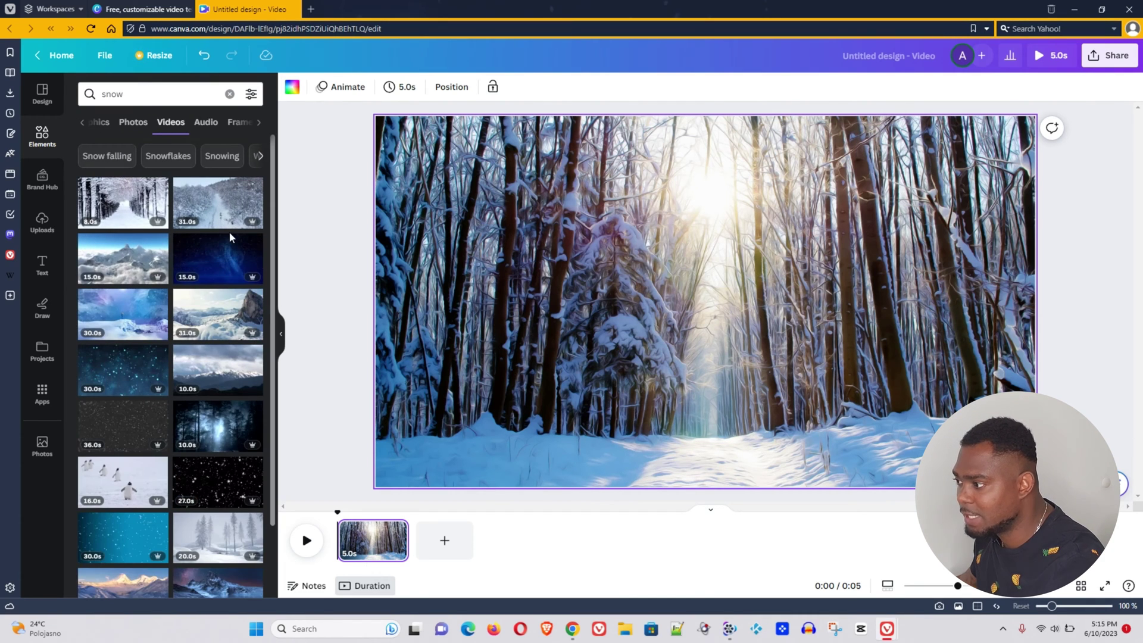
scroll(229, 250, "down", 6)
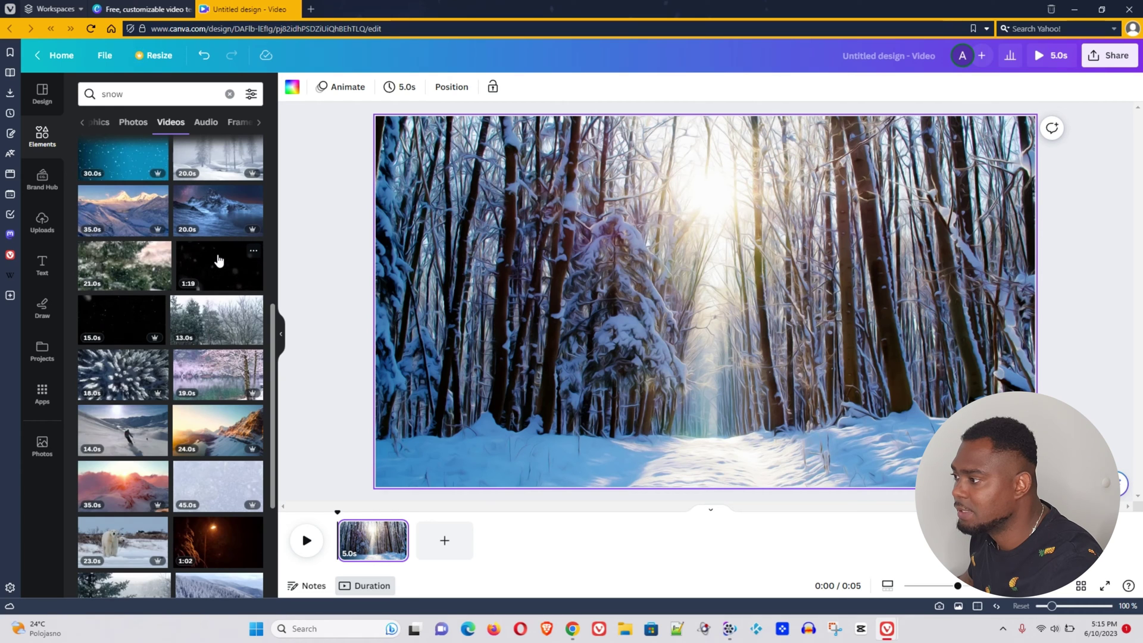
Step: Place the 1:19 falling-snow clip and stretch it to cover the whole page
left_click_drag(218, 260, 446, 171)
left_click_drag(472, 245, 447, 208)
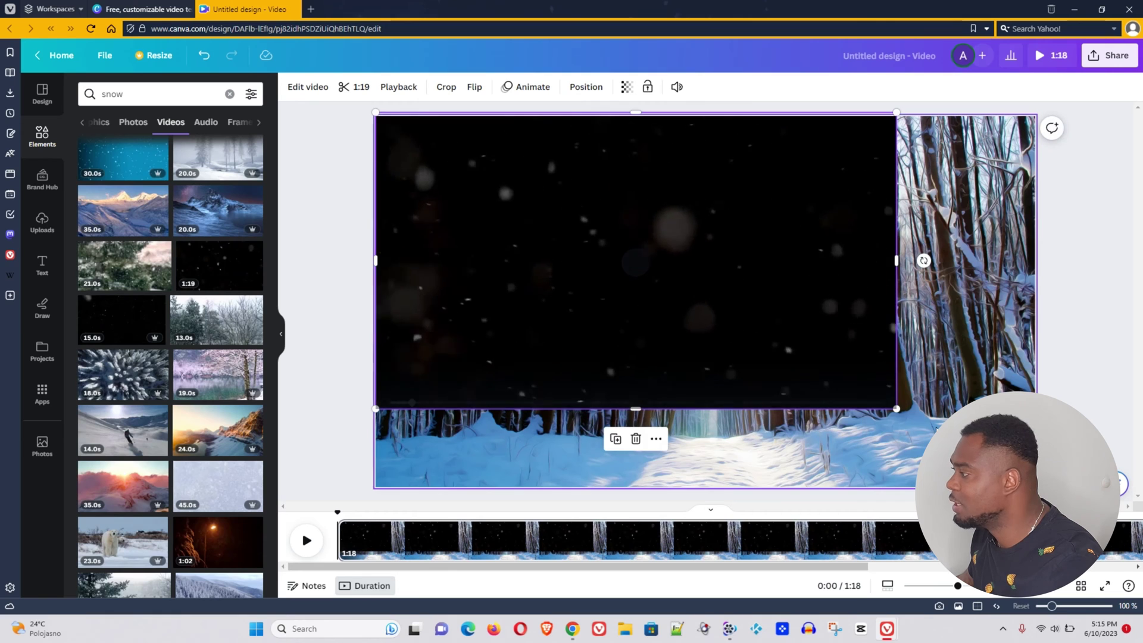
left_click_drag(897, 408, 1039, 489)
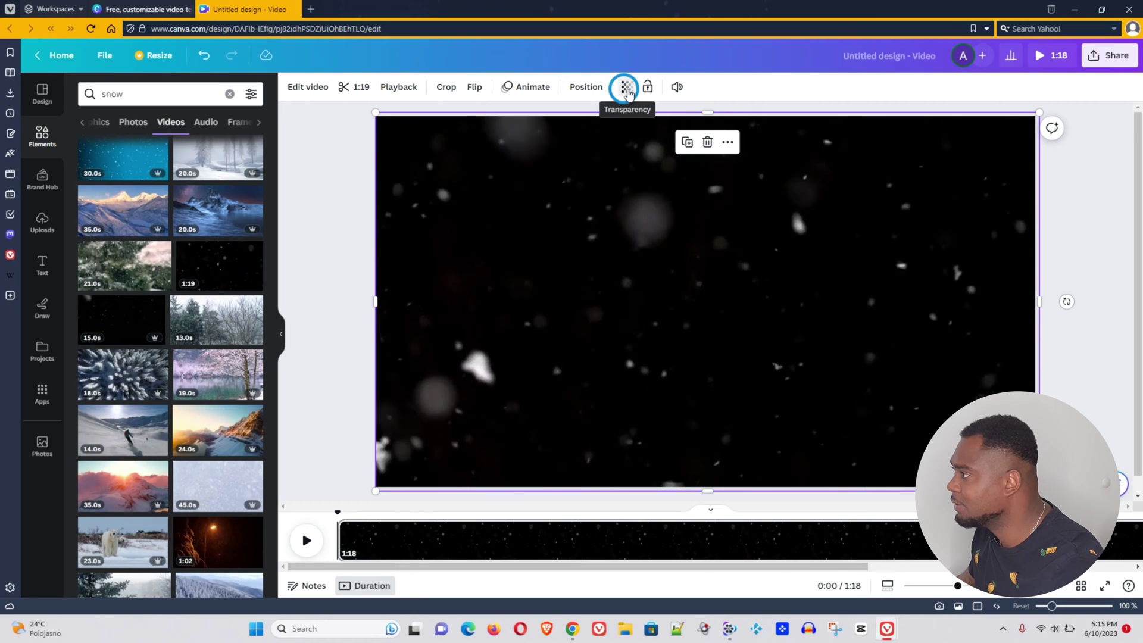
Step: Set the snow video's transparency to 69, then preview the playback
left_click(627, 89)
left_click_drag(624, 141, 527, 134)
left_click(525, 284)
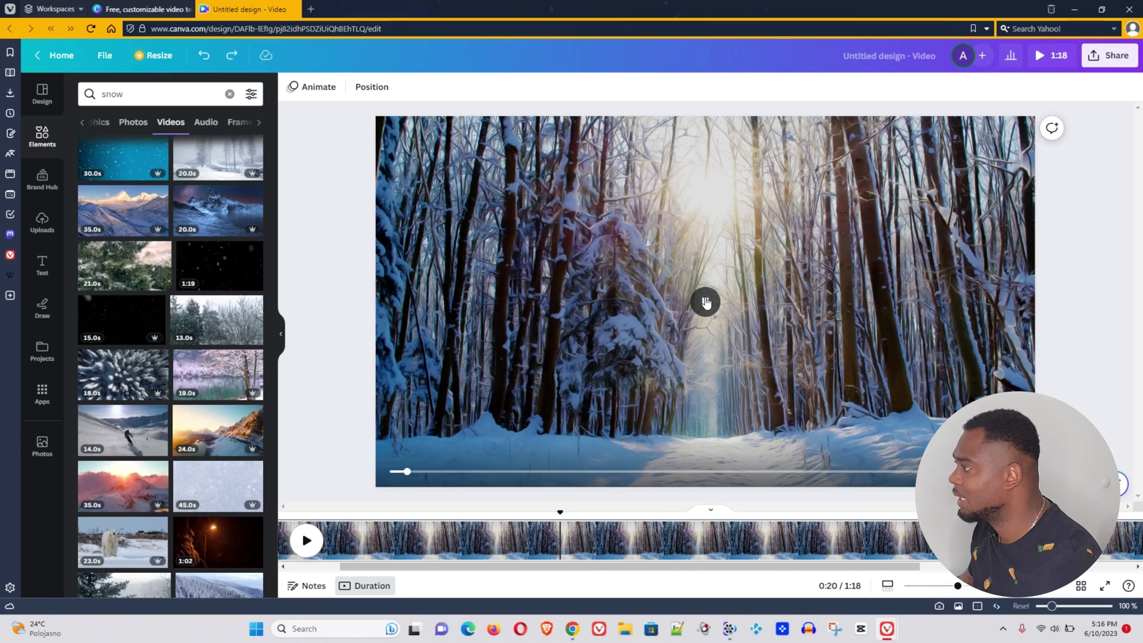
left_click(705, 302)
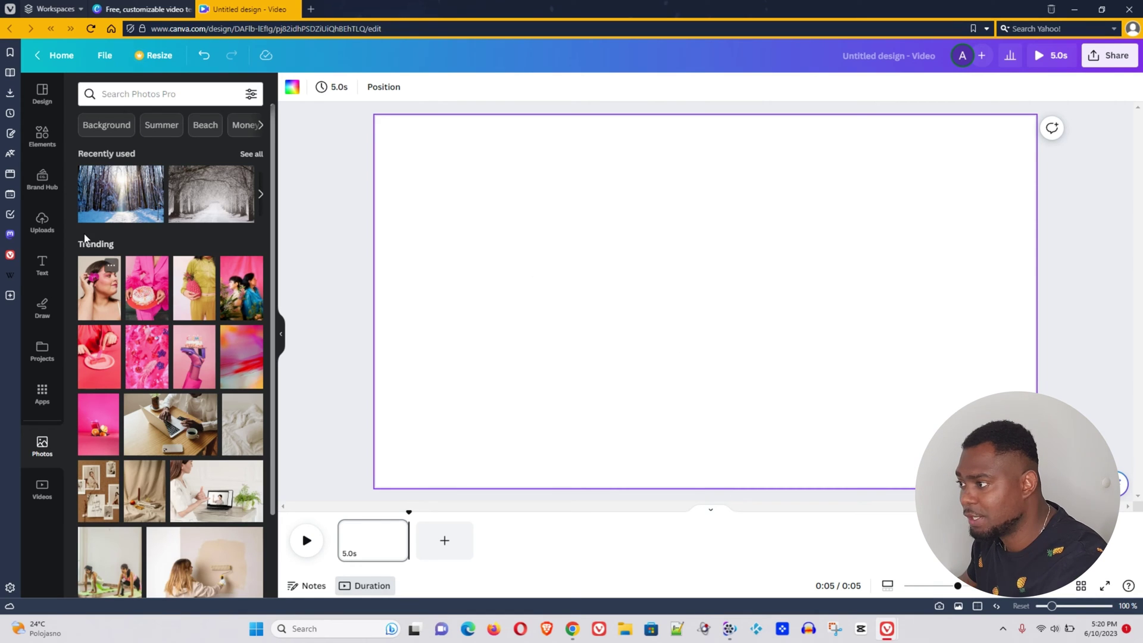
Step: Rerun the recent 'car driving winter' search in the stock video library
left_click(131, 95)
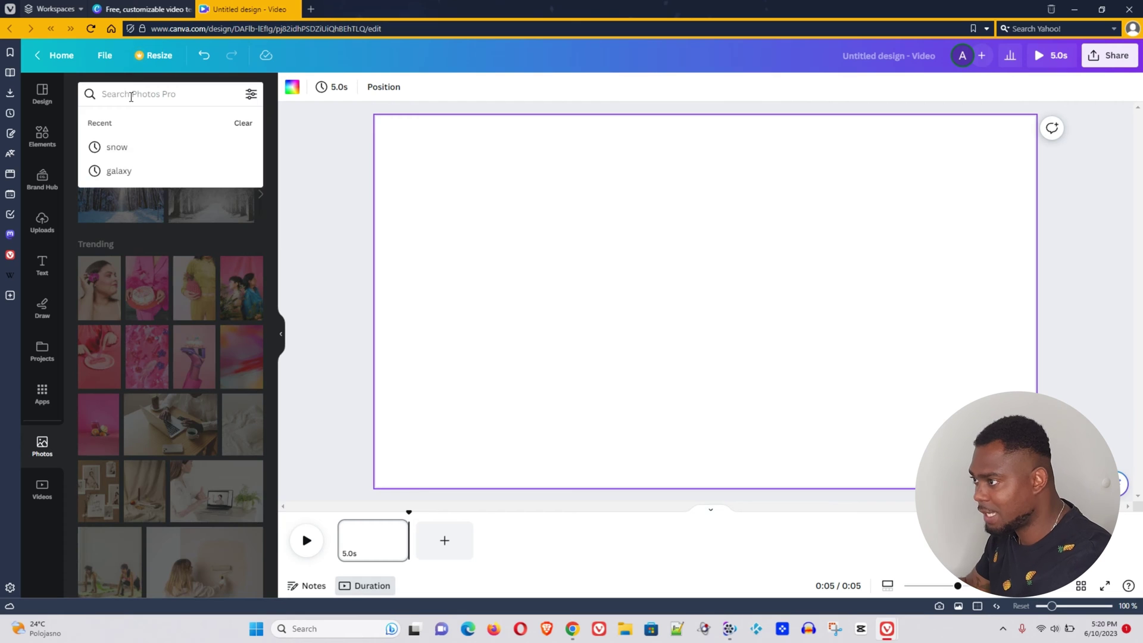
left_click(41, 487)
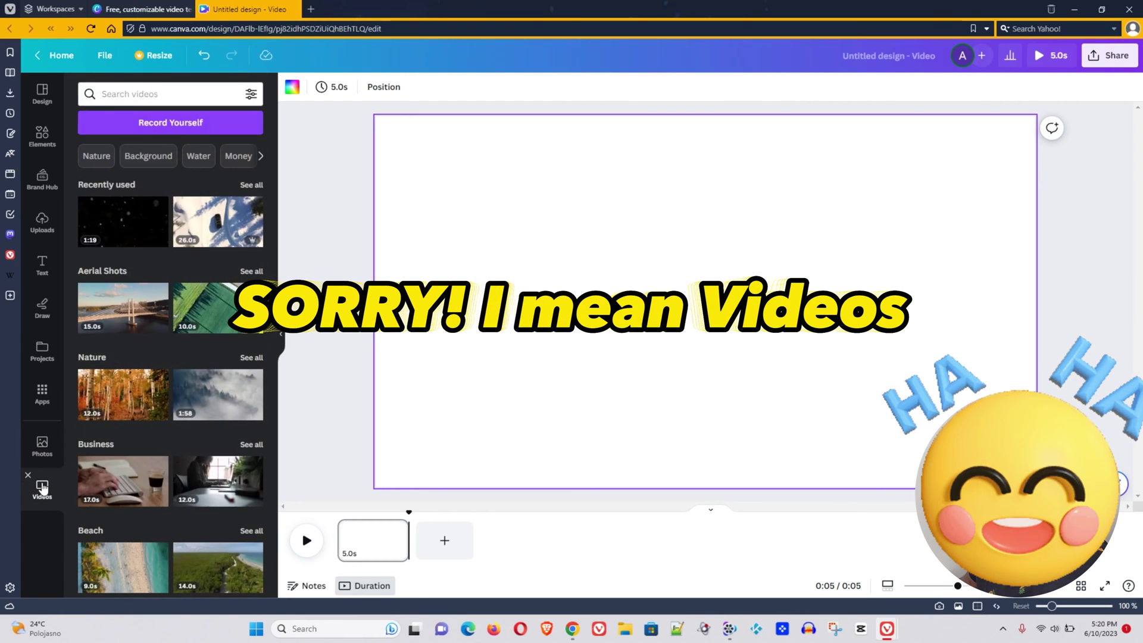
left_click(139, 95)
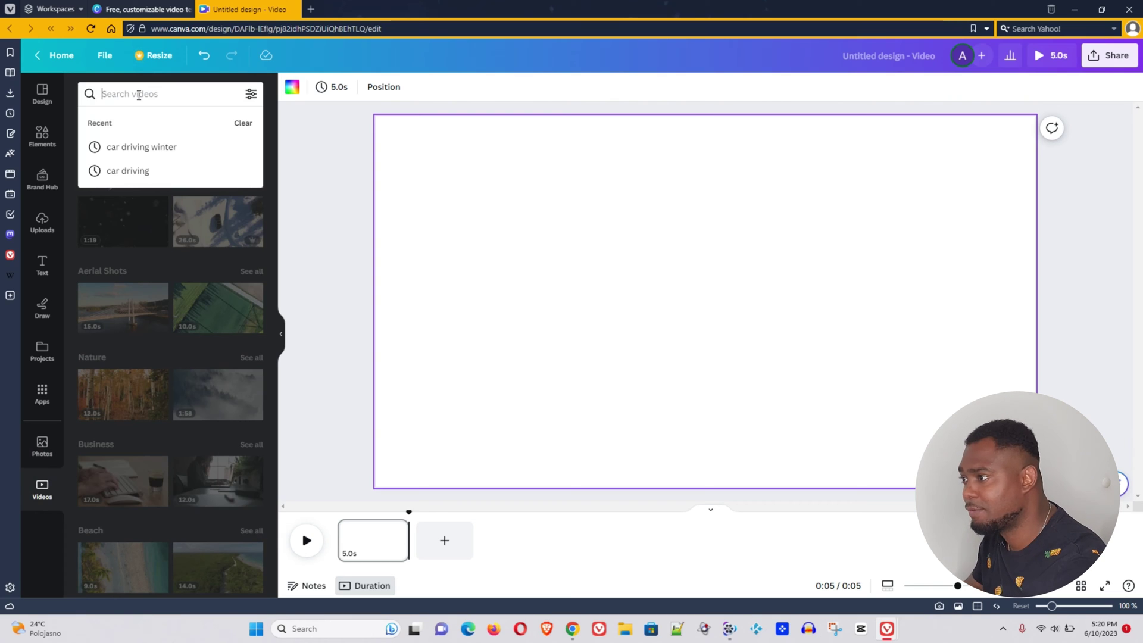
left_click(142, 148)
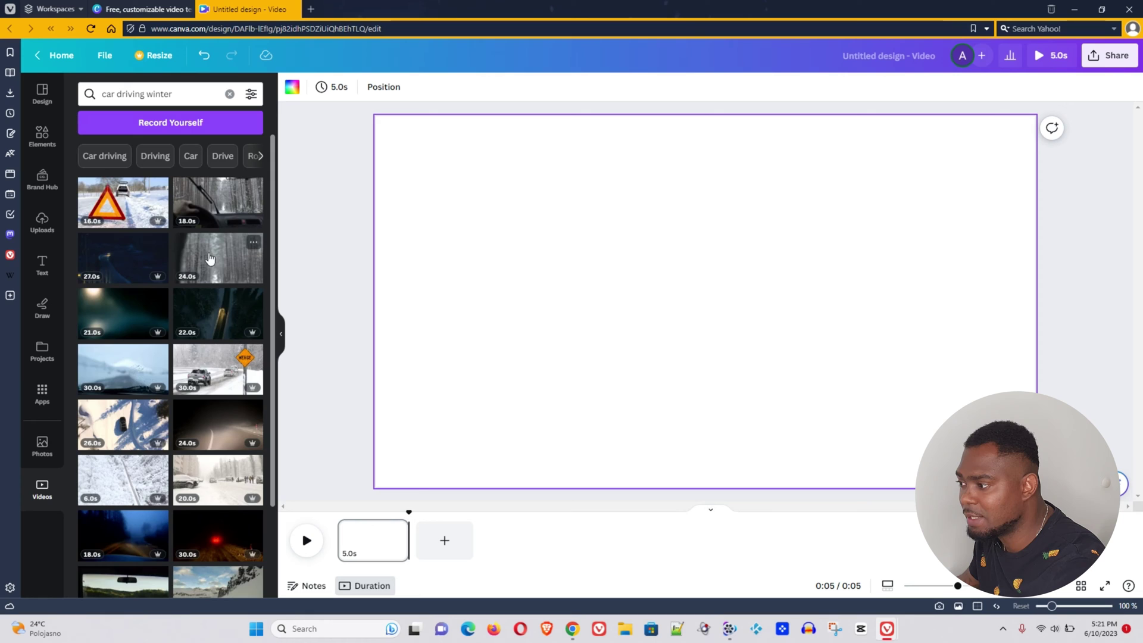
scroll(224, 314, "down", 3)
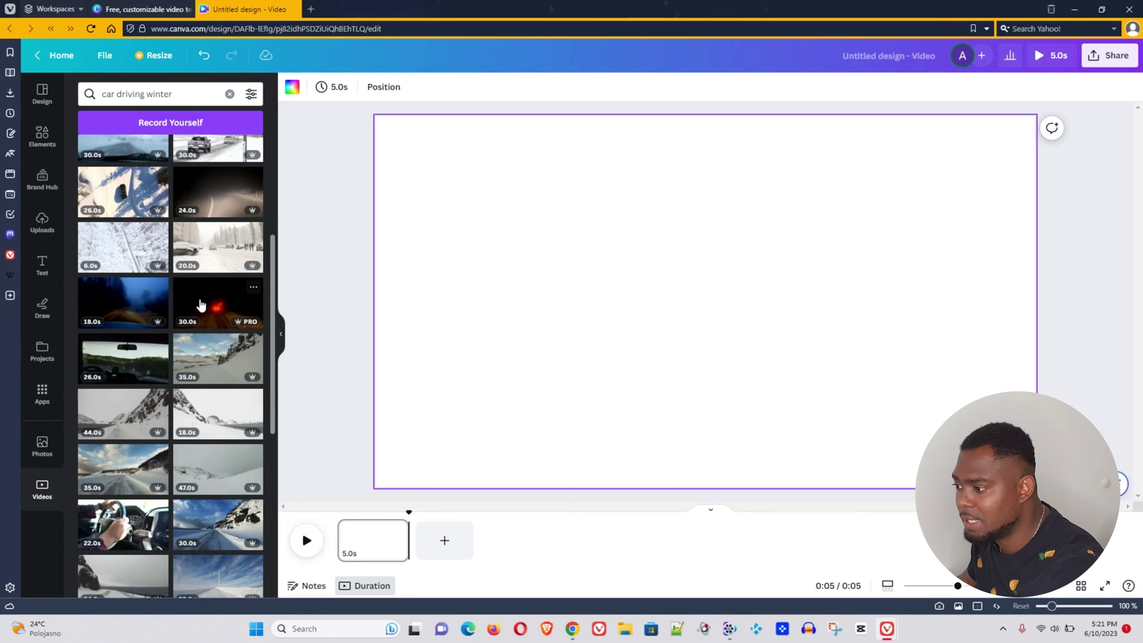
scroll(199, 307, "up", 1)
Step: Add the aerial snowy car clip to the page and trim its start to 18.6 seconds
left_click_drag(102, 306, 387, 314)
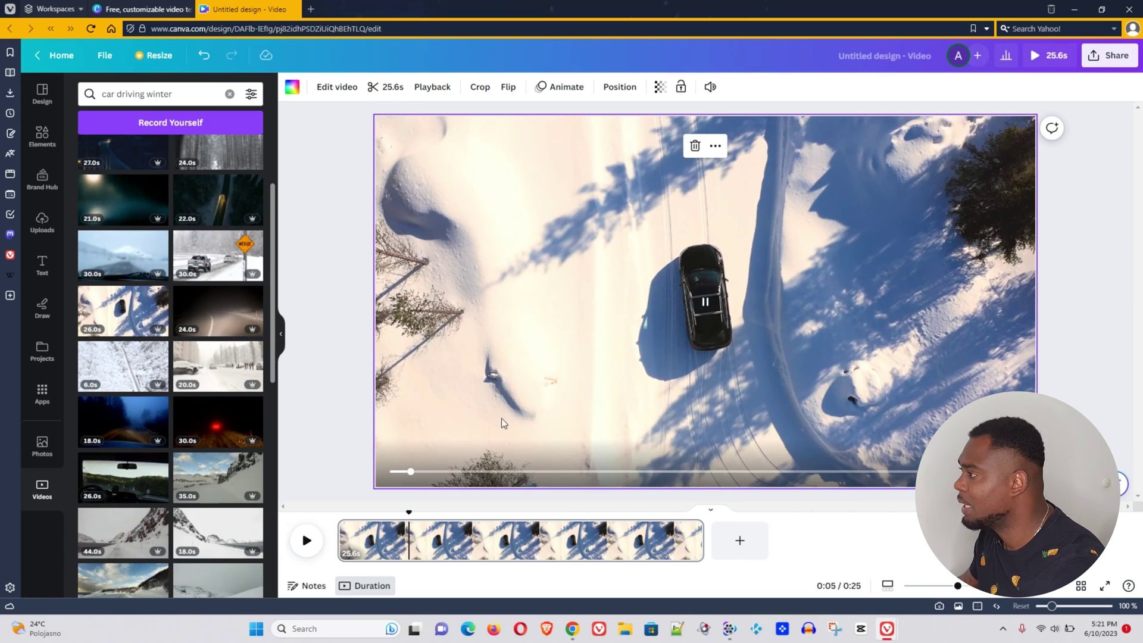
mouse_move(601, 439)
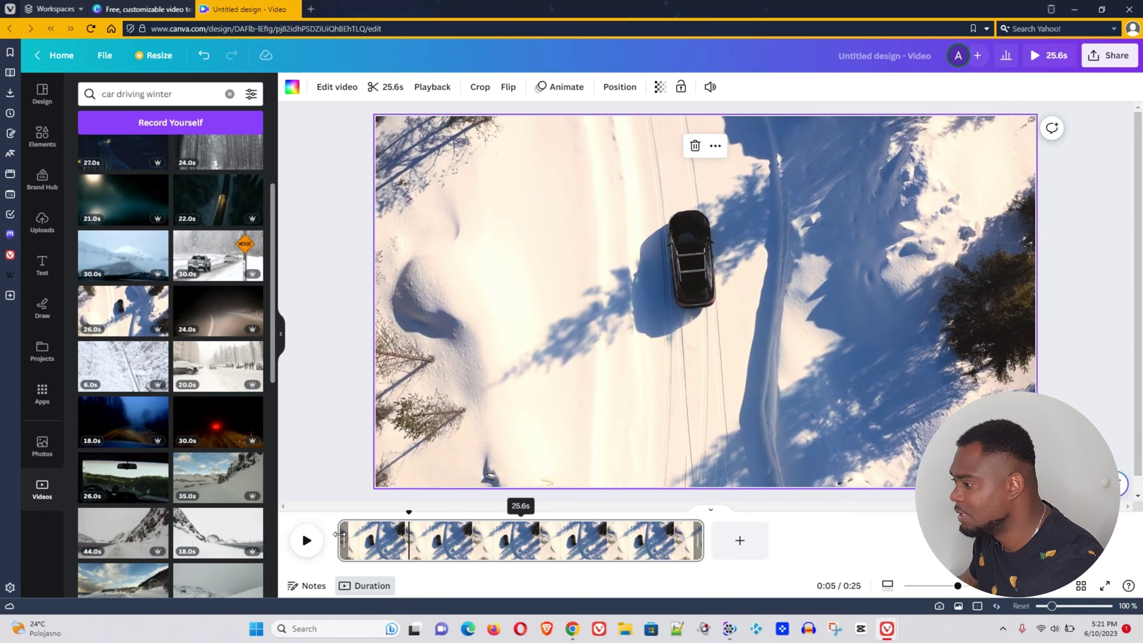
left_click_drag(337, 536, 445, 546)
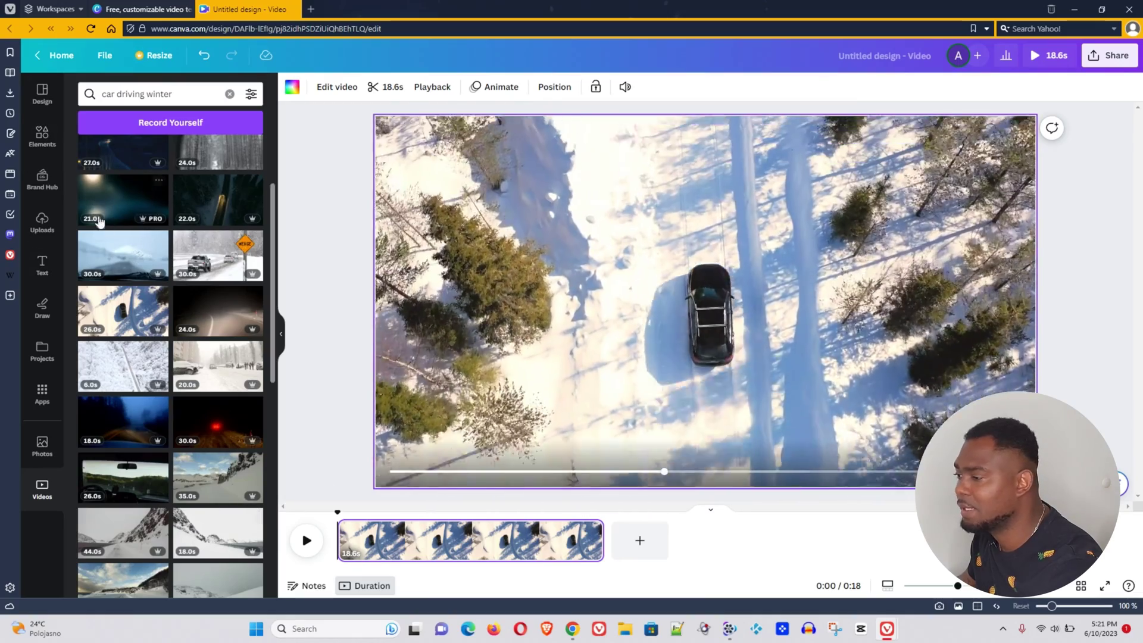
Step: Add the 1:19 falling-snow clip over the car footage and enlarge it to fill the page
left_click(42, 136)
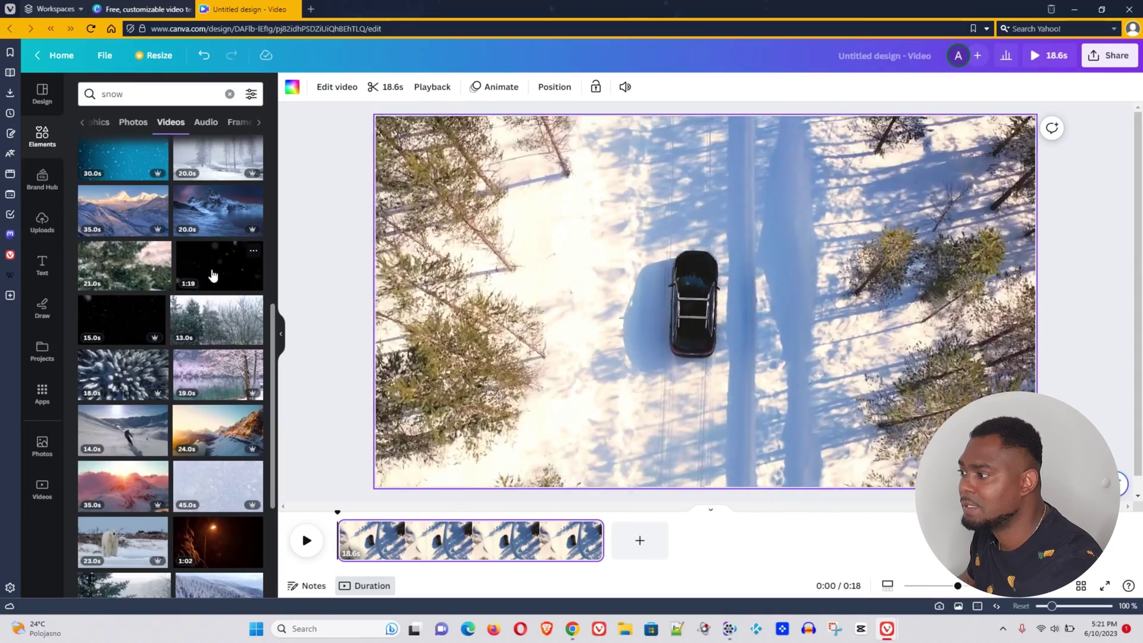
left_click(705, 408)
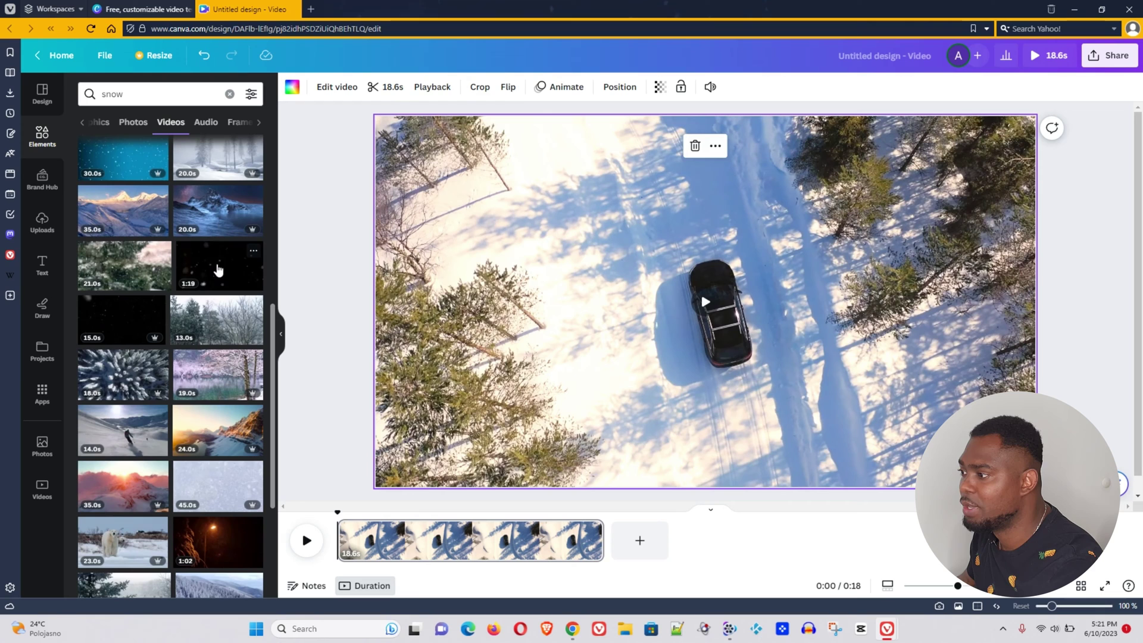
left_click_drag(218, 270, 462, 230)
left_click(469, 238)
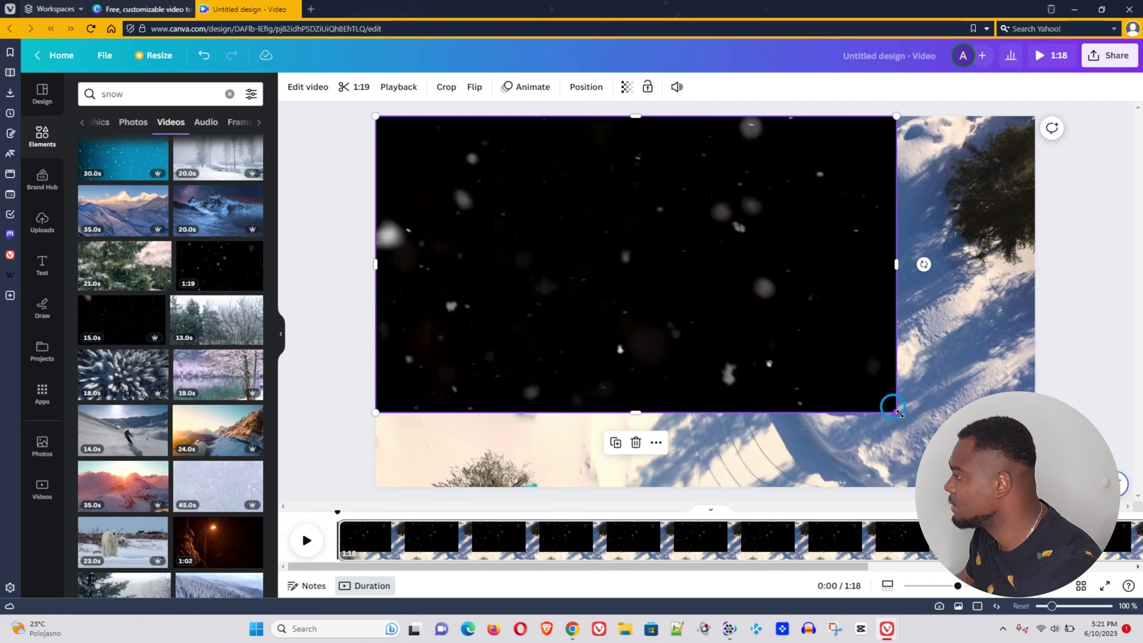
left_click_drag(896, 418, 1035, 489)
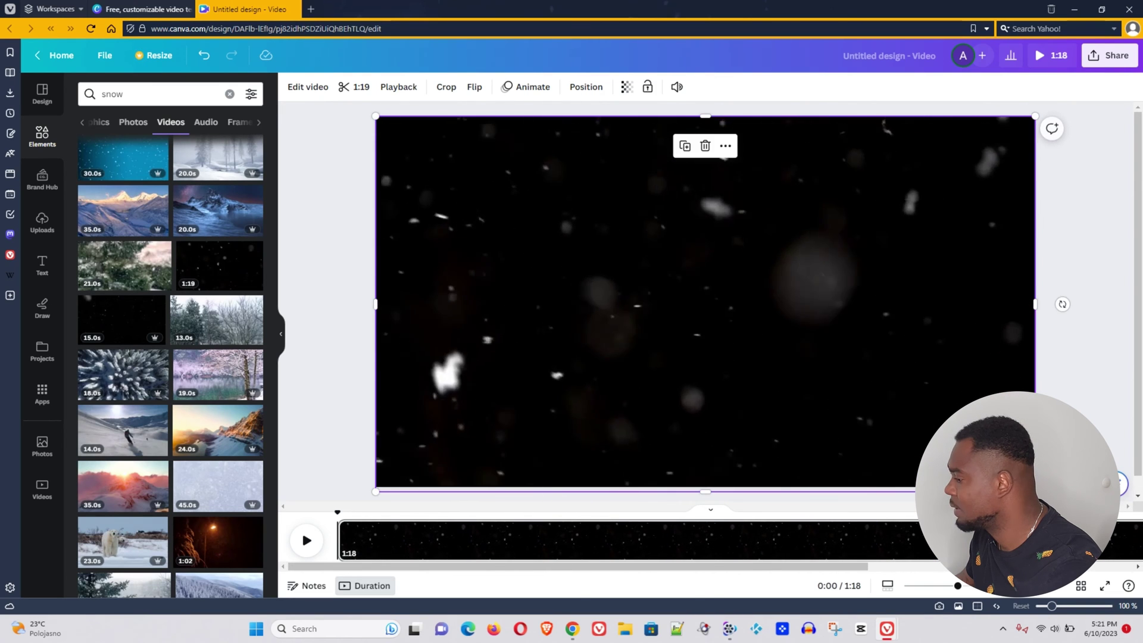
Step: Adjust the snow overlay's transparency slider to about 19
left_click(627, 87)
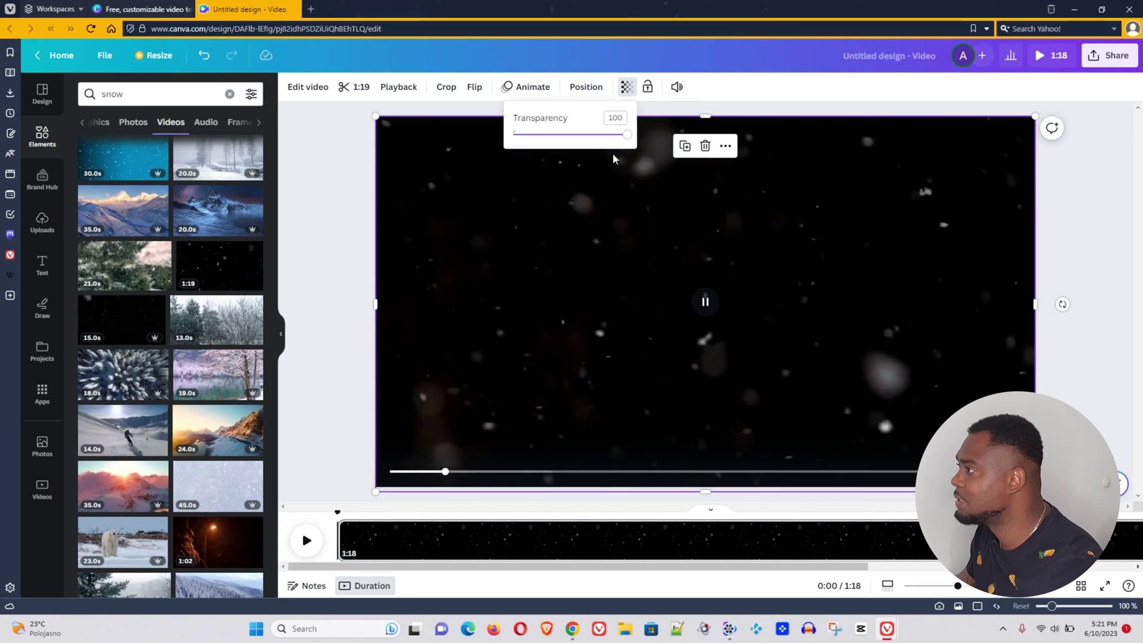
left_click_drag(626, 139, 521, 136)
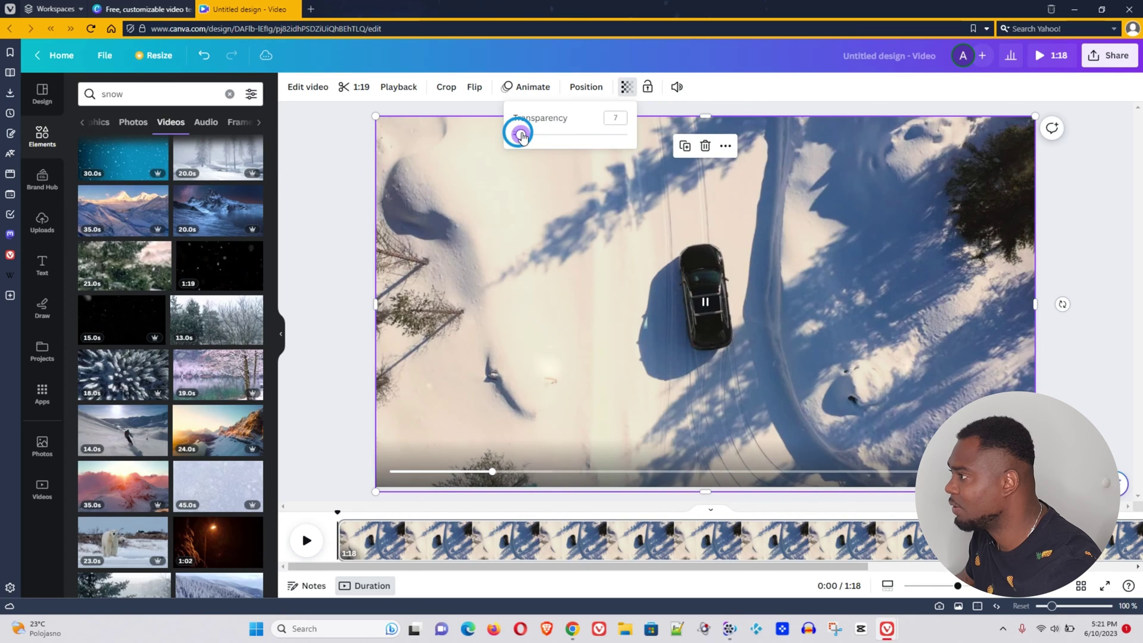
left_click_drag(519, 135, 535, 144)
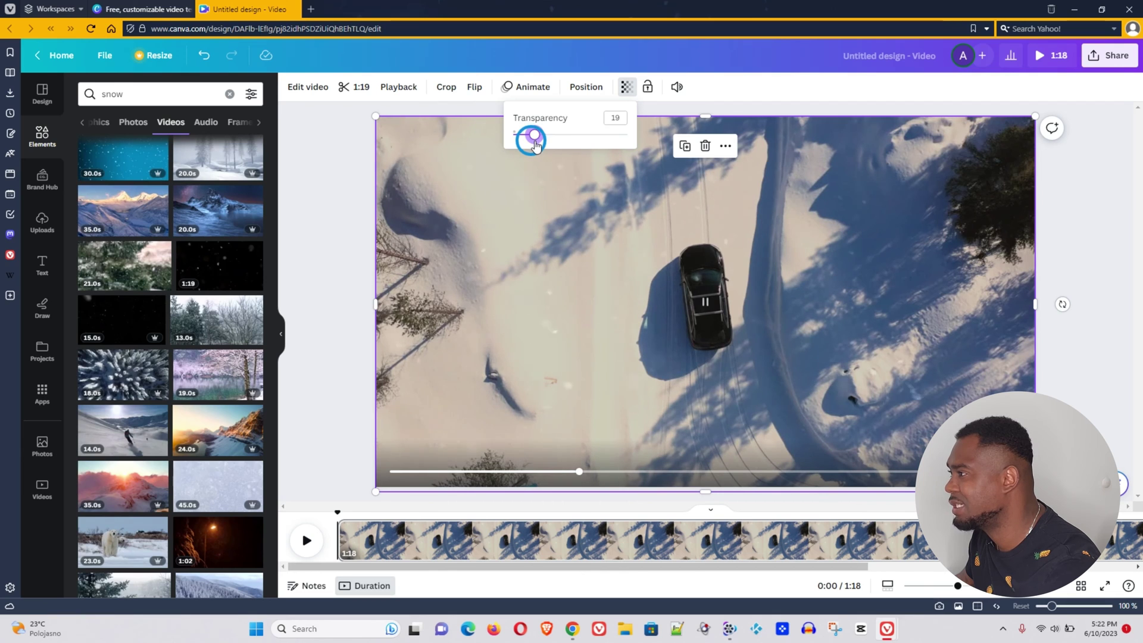
left_click_drag(535, 146, 535, 150)
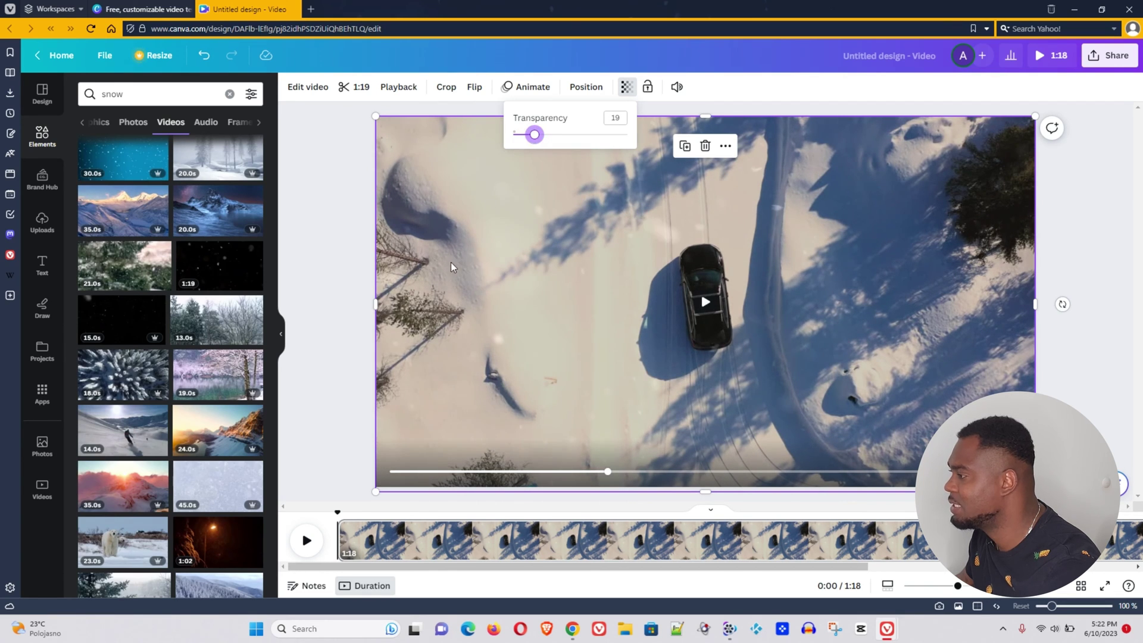
Step: Play the video to preview the faint snow over the car clip
left_click(303, 538)
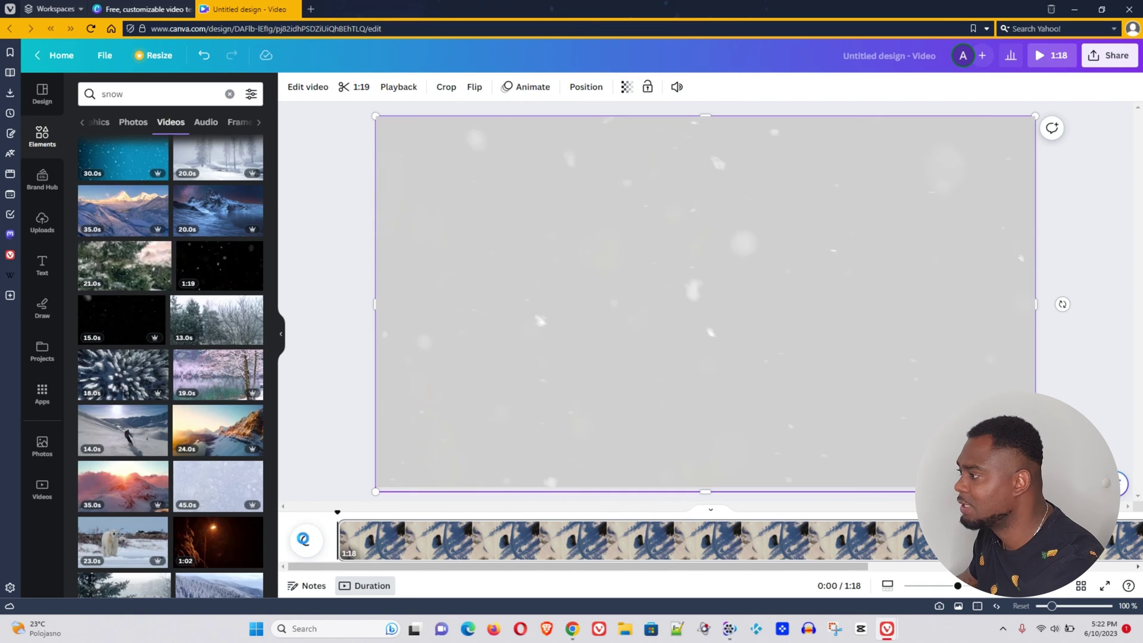